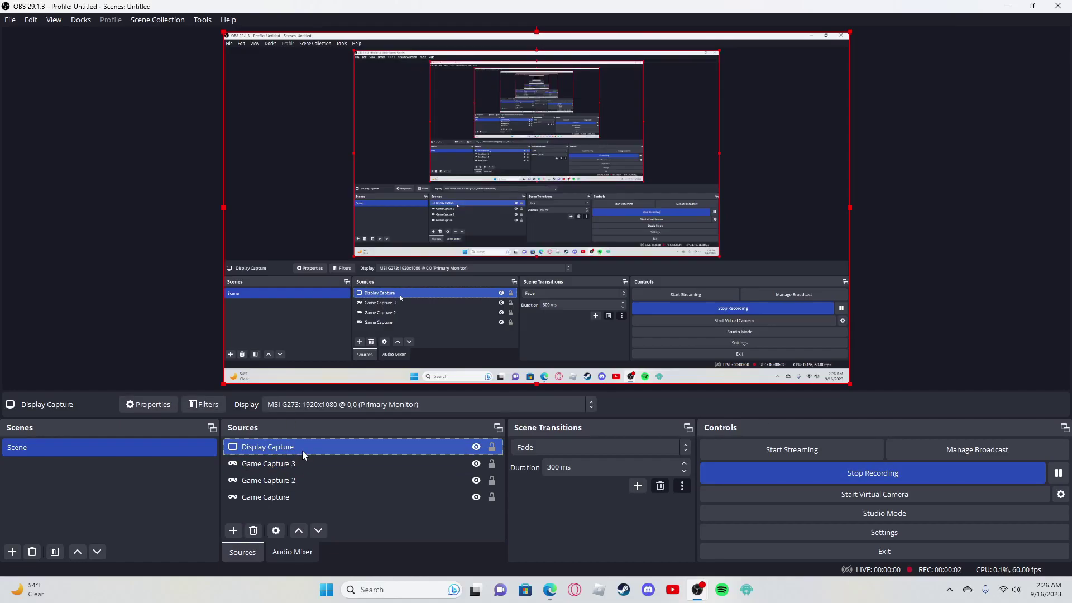
Minimize OBS and the browser, then cancel the 'OBS is already running' warning.
{"action": "left_click", "coordinate": [1006, 7]}
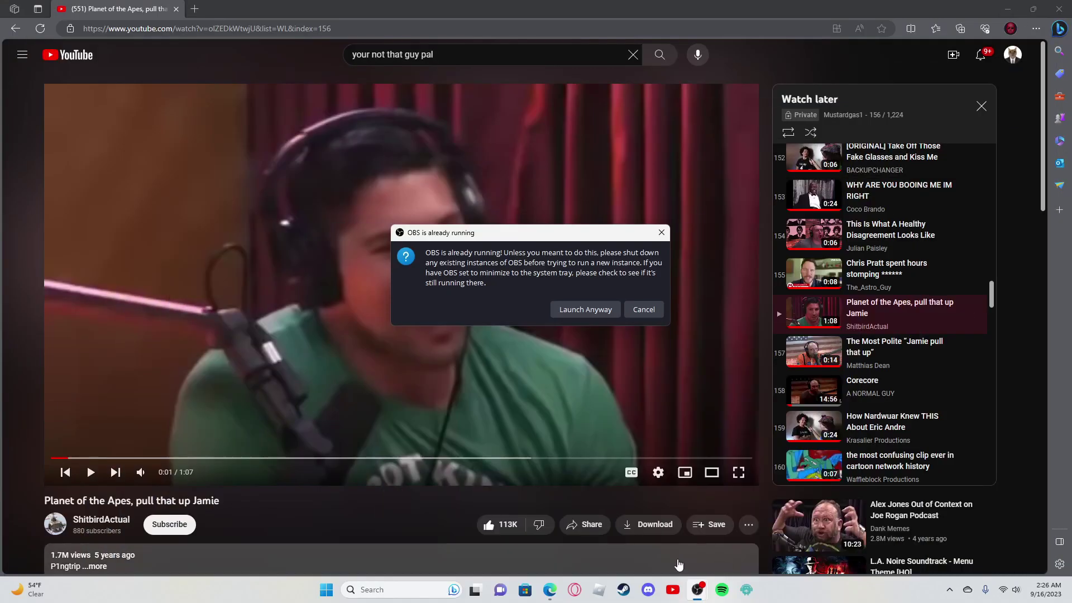
{"action": "left_click", "coordinate": [643, 309]}
{"action": "left_click", "coordinate": [194, 8]}
{"action": "left_click", "coordinate": [126, 8]}
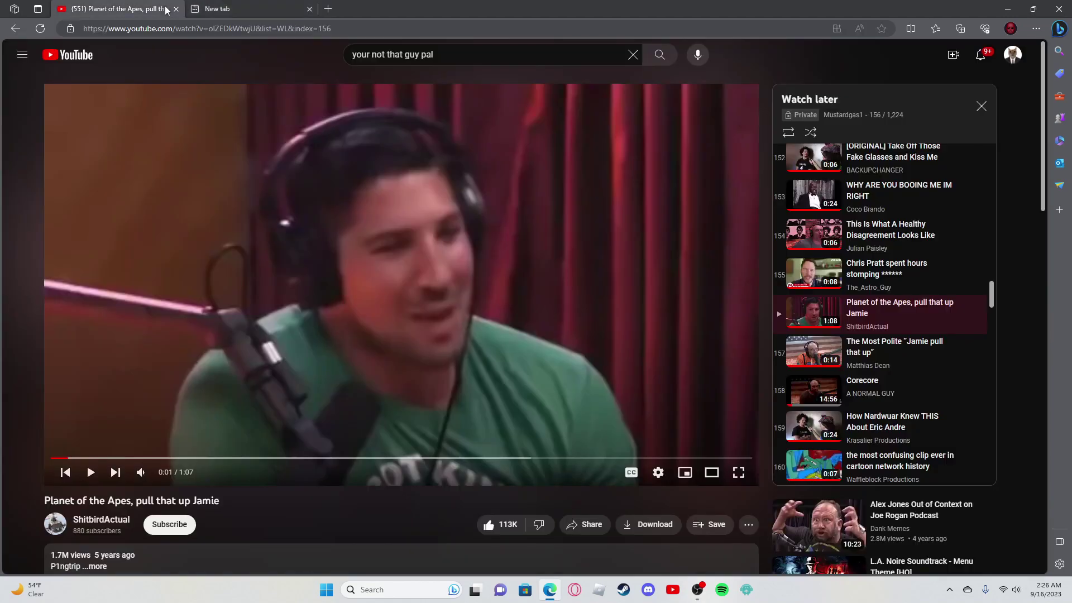
{"action": "left_click", "coordinate": [218, 8]}
{"action": "left_click", "coordinate": [1007, 7]}
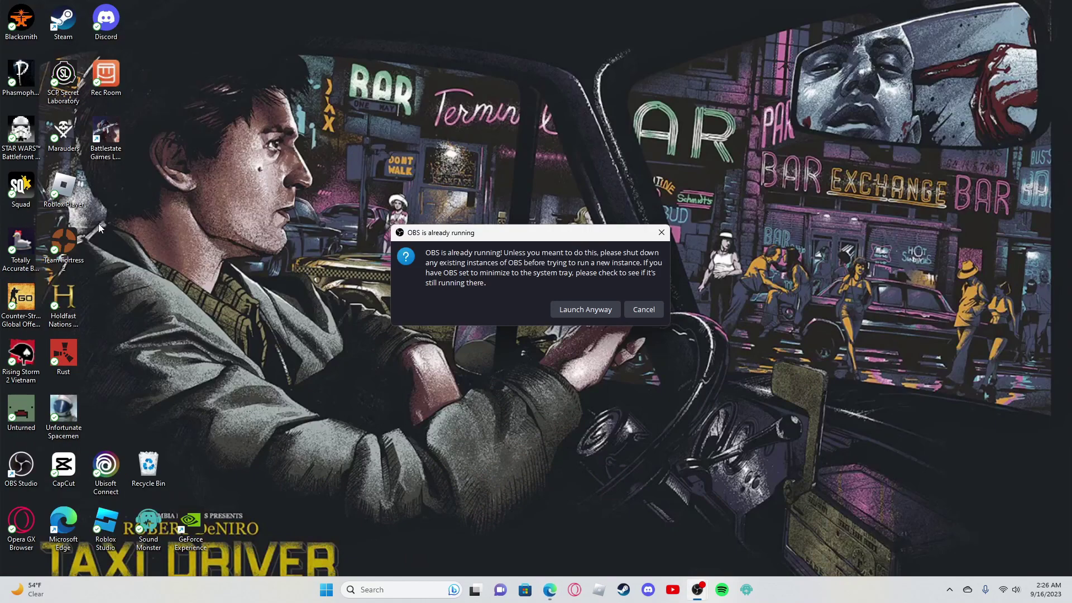
{"action": "left_click", "coordinate": [661, 233]}
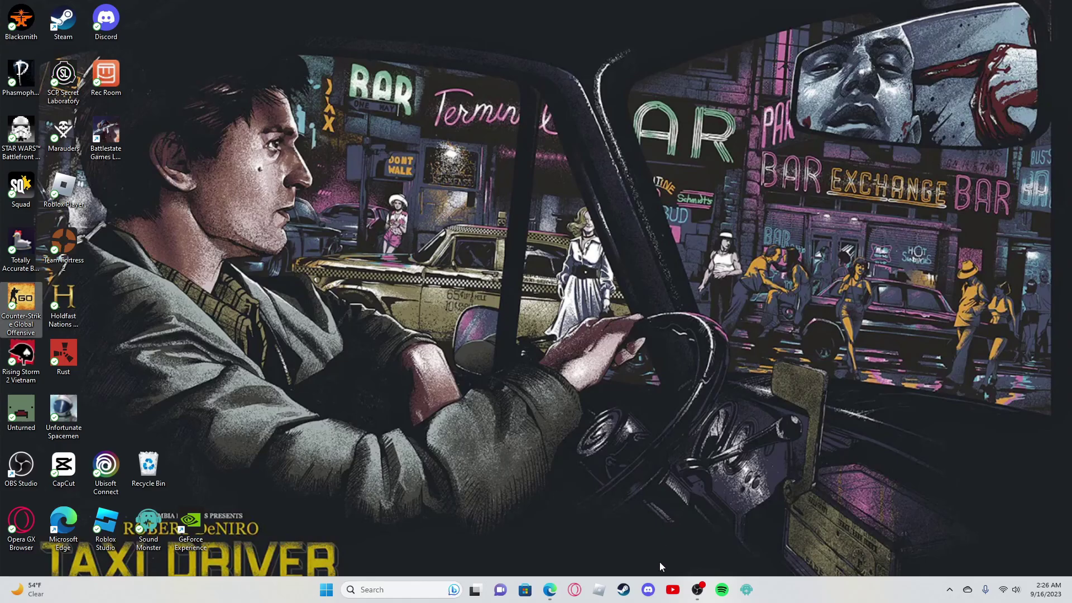
Join the other server's General voice channel and launch the Watch Together activity.
{"action": "left_click", "coordinate": [649, 589]}
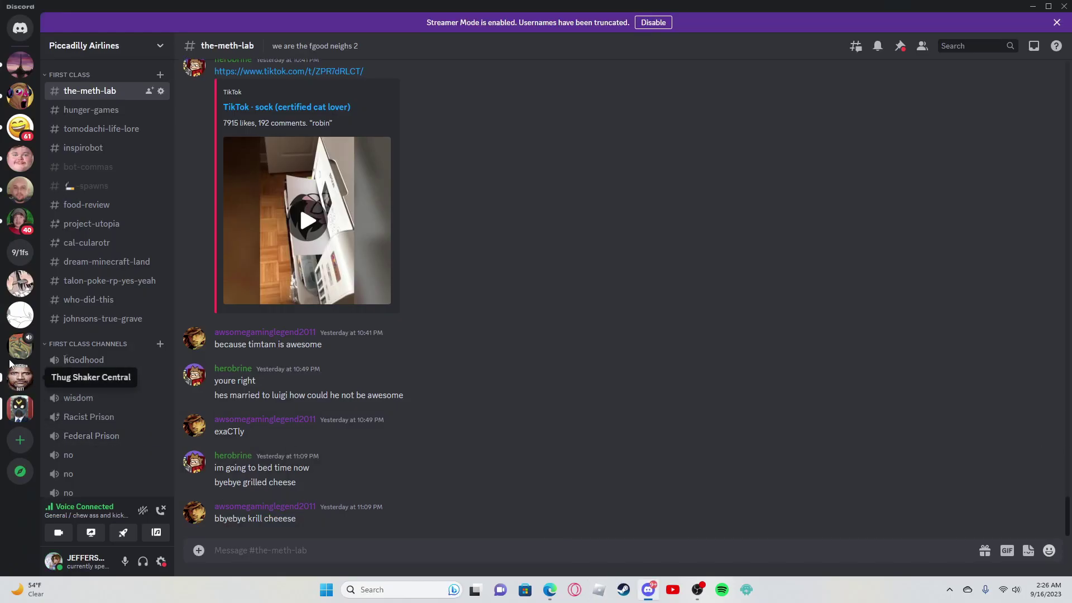
{"action": "left_click", "coordinate": [20, 345]}
{"action": "left_click", "coordinate": [582, 552]}
{"action": "left_click", "coordinate": [444, 499]}
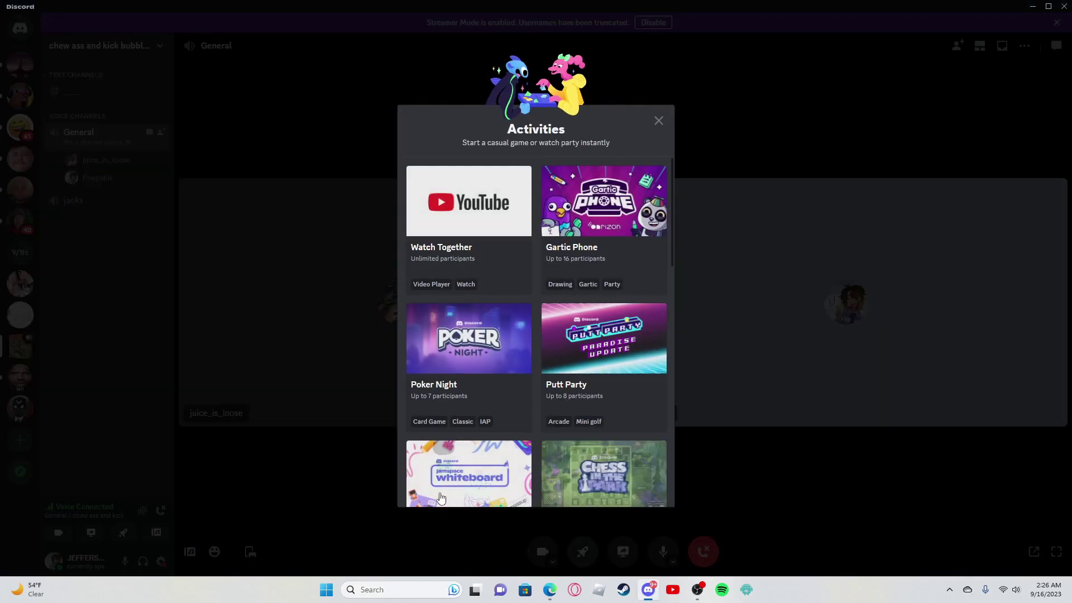
{"action": "left_click", "coordinate": [469, 205]}
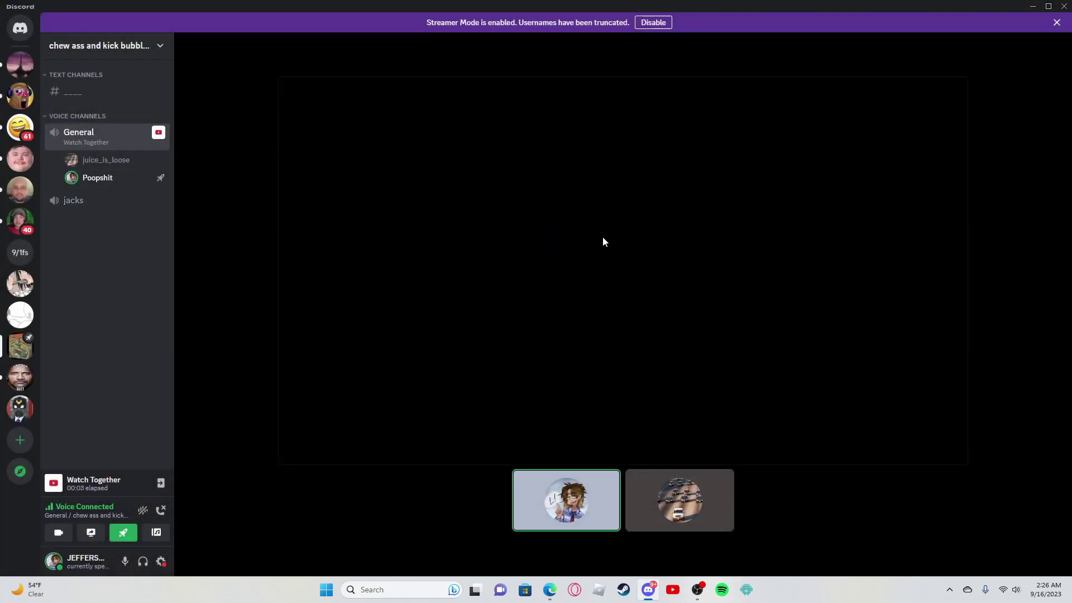
Erase the all-caps 'PLANET' from the Watch Together search box to retype 'Planet of t'.
{"action": "left_click", "coordinate": [634, 95]}
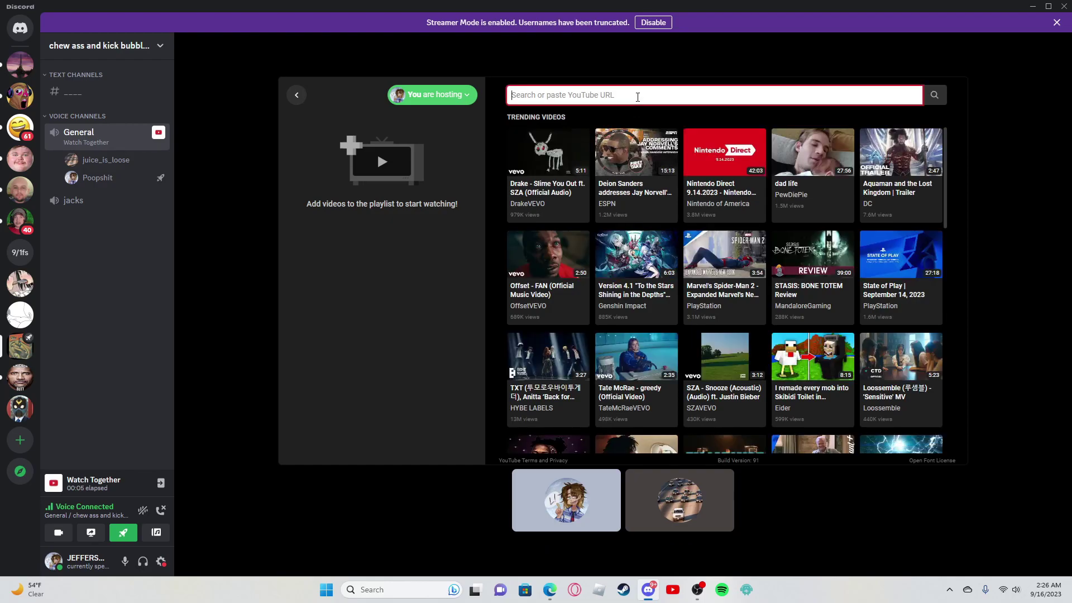
{"action": "type", "text": "PLANET"}
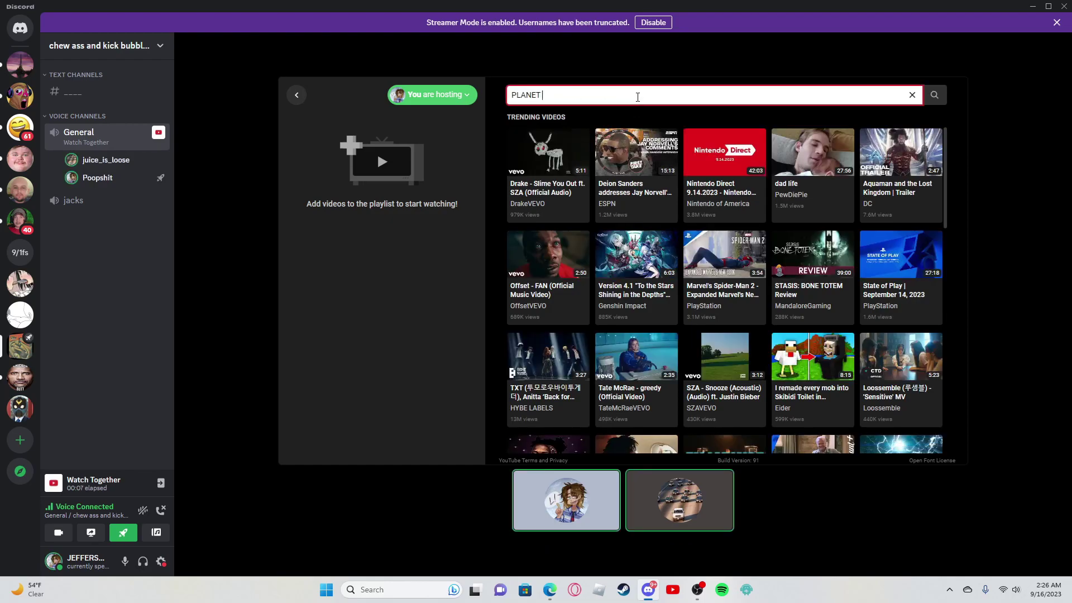
{"action": "key", "text": "BackSpace"}
{"action": "key", "text": "BackSpace"}
{"action": "key", "text": "BackSpace"}
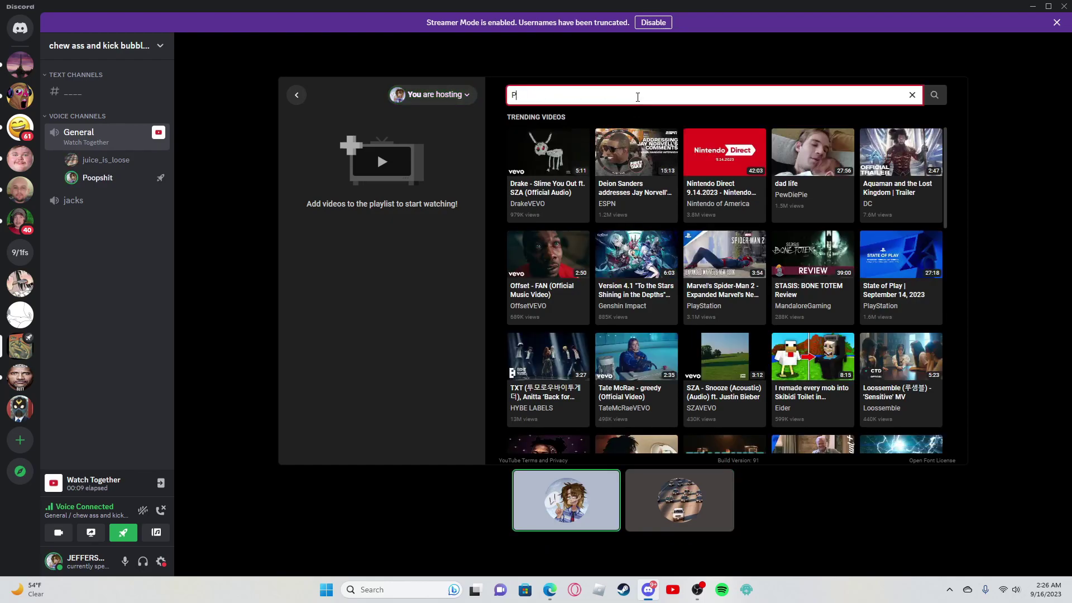
{"action": "type", "text": "lanet of "}
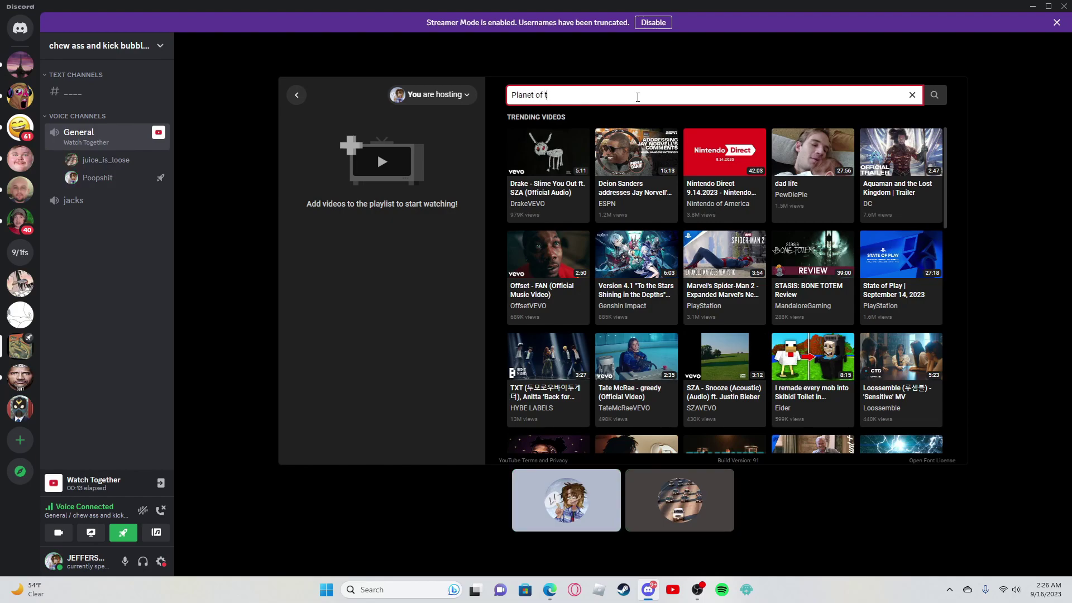
{"action": "type", "text": "t"}
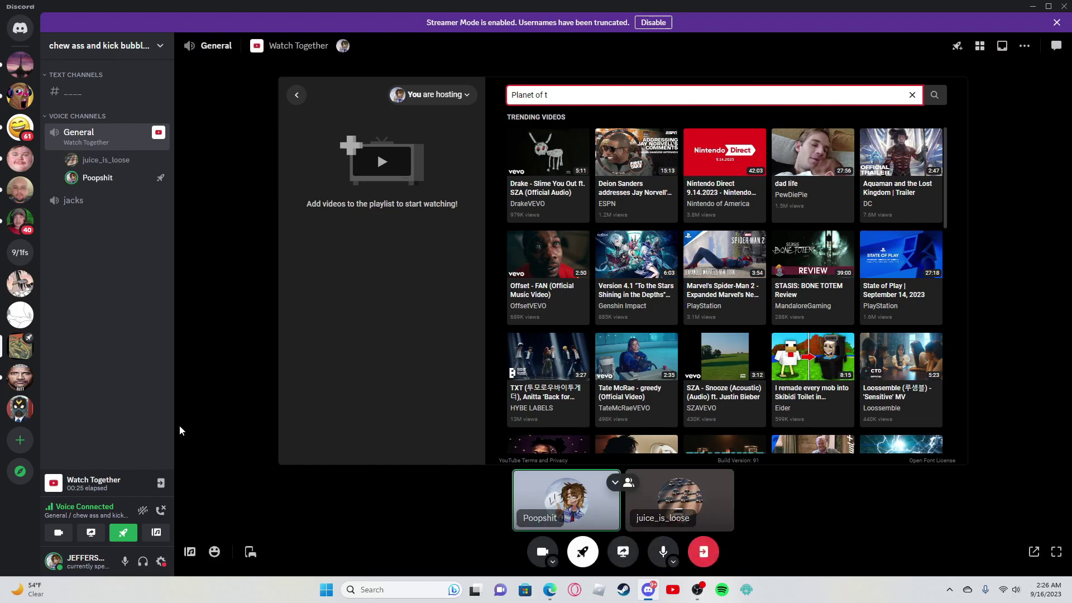
{"action": "left_click", "coordinate": [142, 509]}
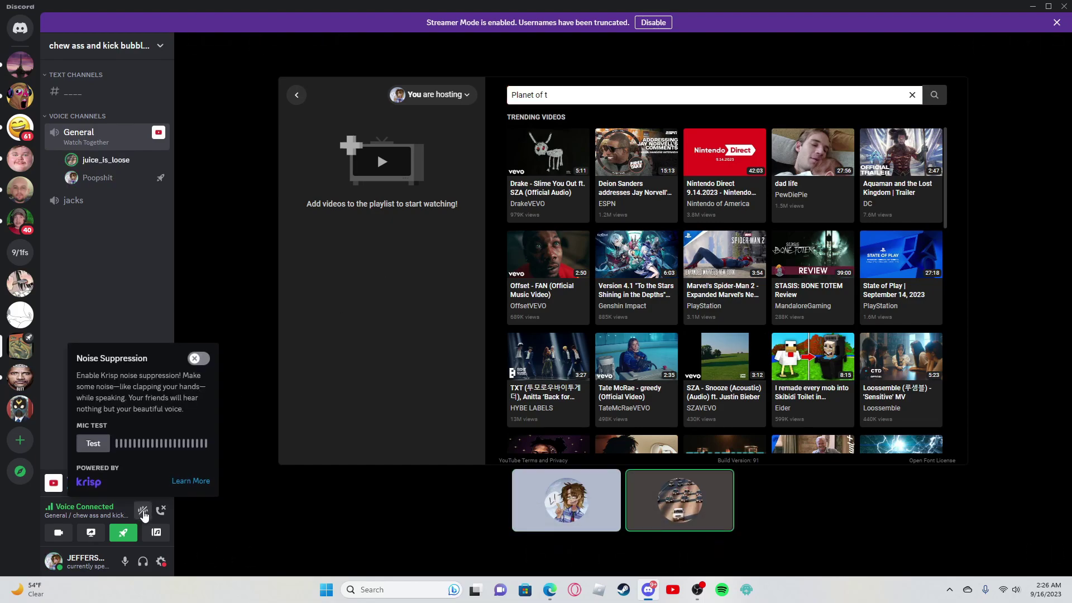
{"action": "left_click", "coordinate": [92, 444]}
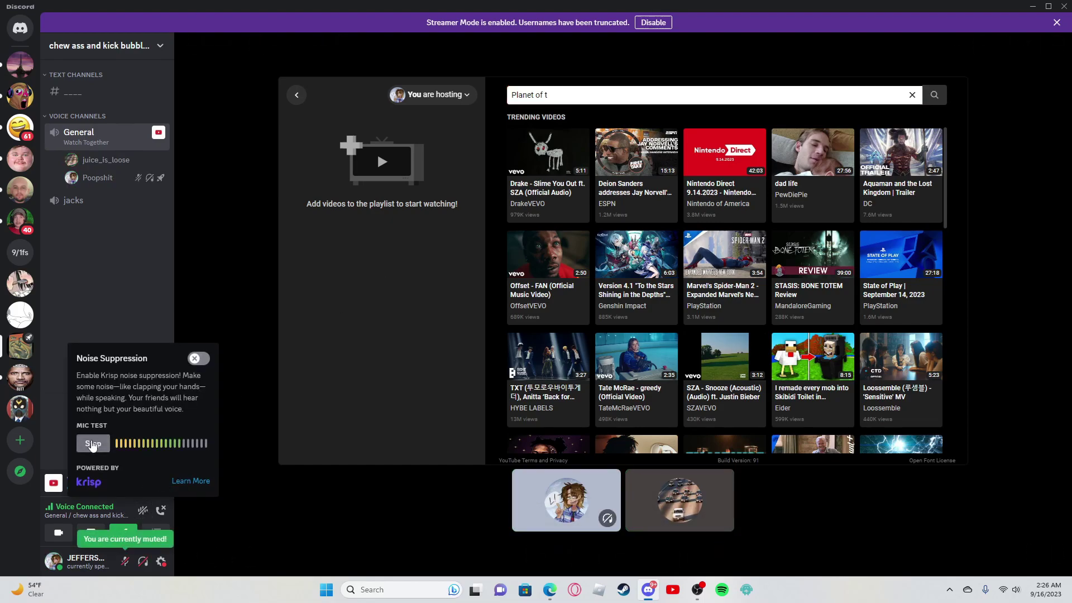
{"action": "left_click", "coordinate": [92, 444]}
{"action": "mouse_move", "coordinate": [622, 277]}
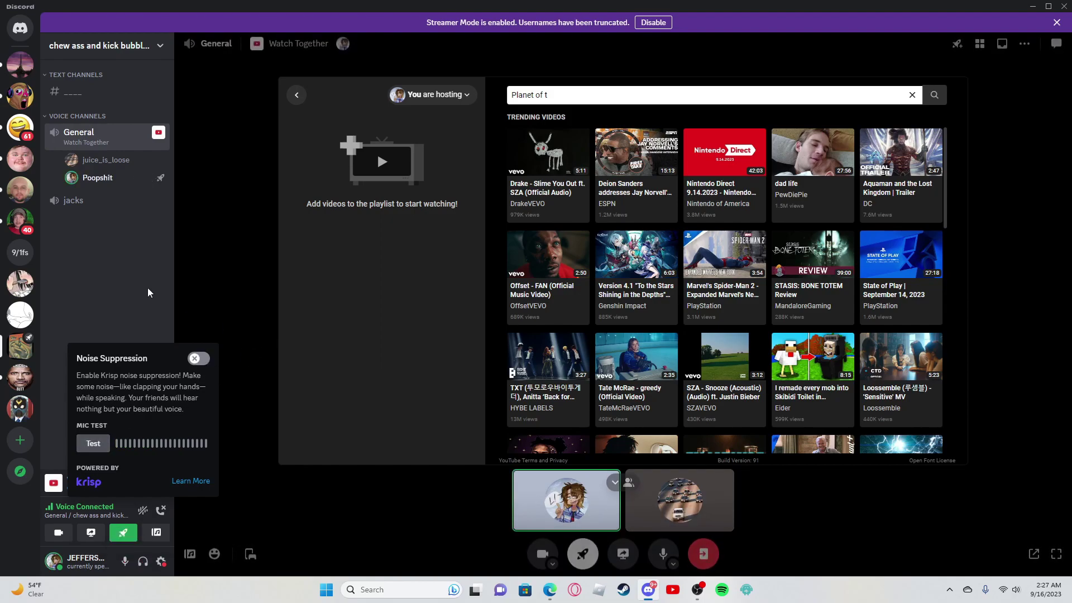
{"action": "left_click", "coordinate": [377, 152]}
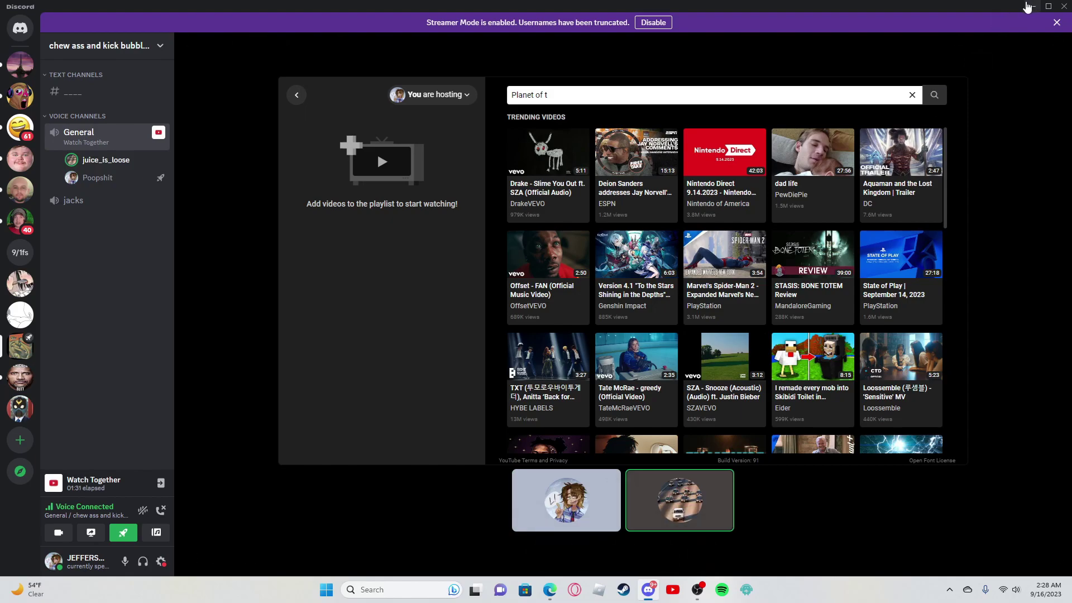
Minimize Discord and restore the OBS Studio window from the taskbar.
{"action": "left_click", "coordinate": [1032, 7]}
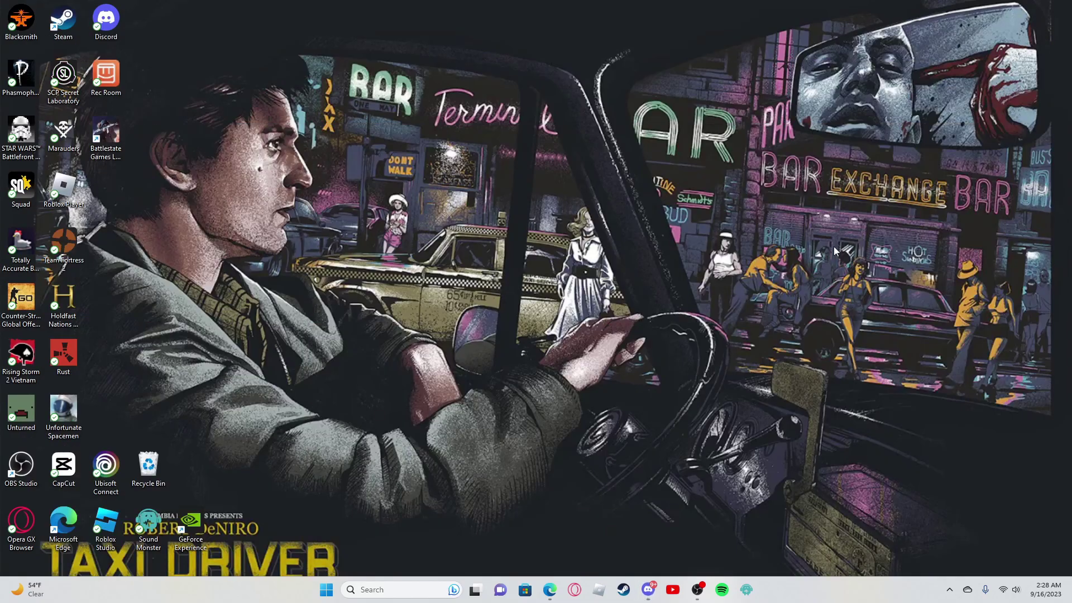
{"action": "left_click", "coordinate": [698, 590]}
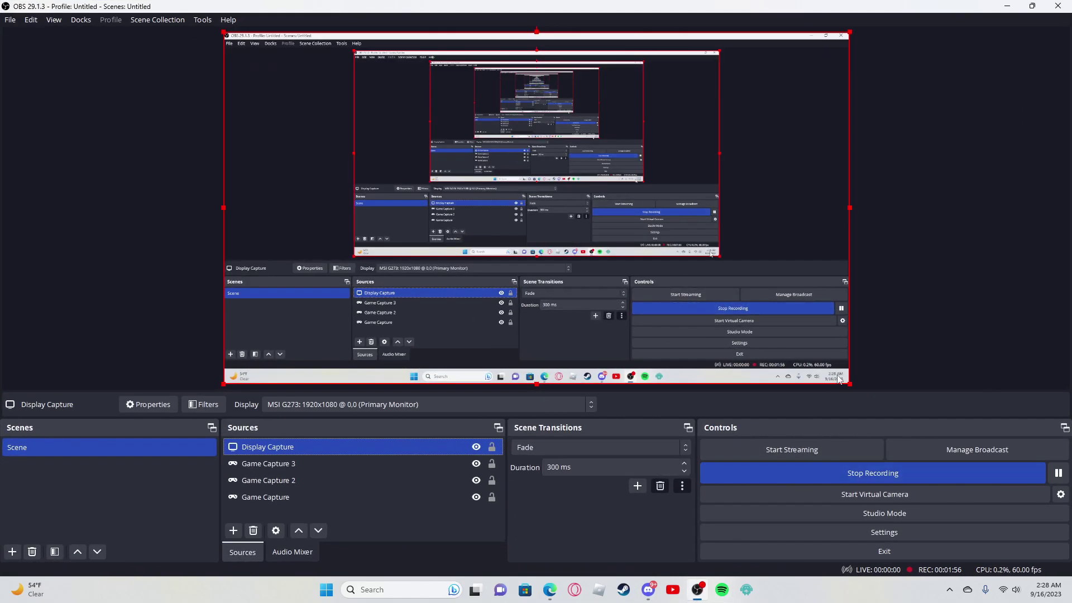